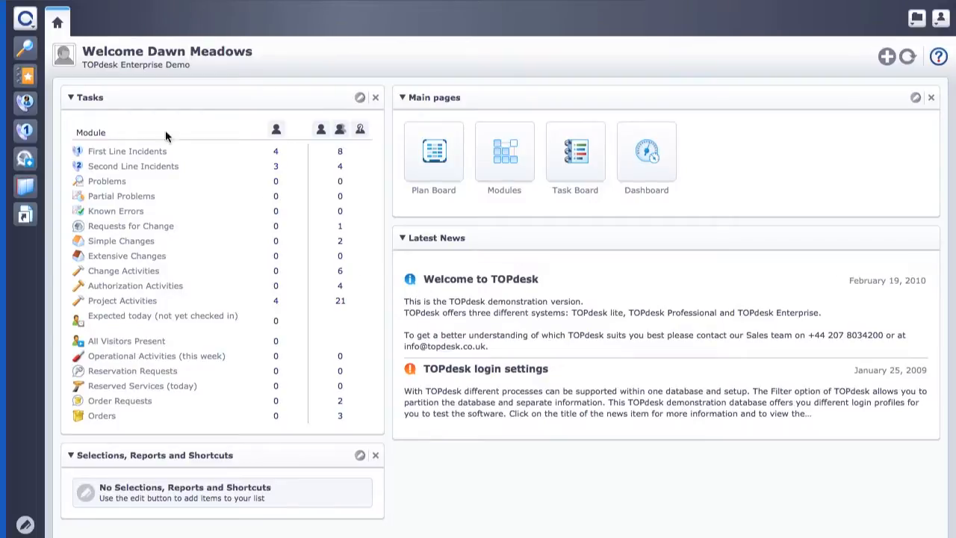
Step: Open the TOPdesk main menu listing New, Plan Board, Dashboard, Modules and Settings
{"action": "left_click", "coordinate": [25, 20]}
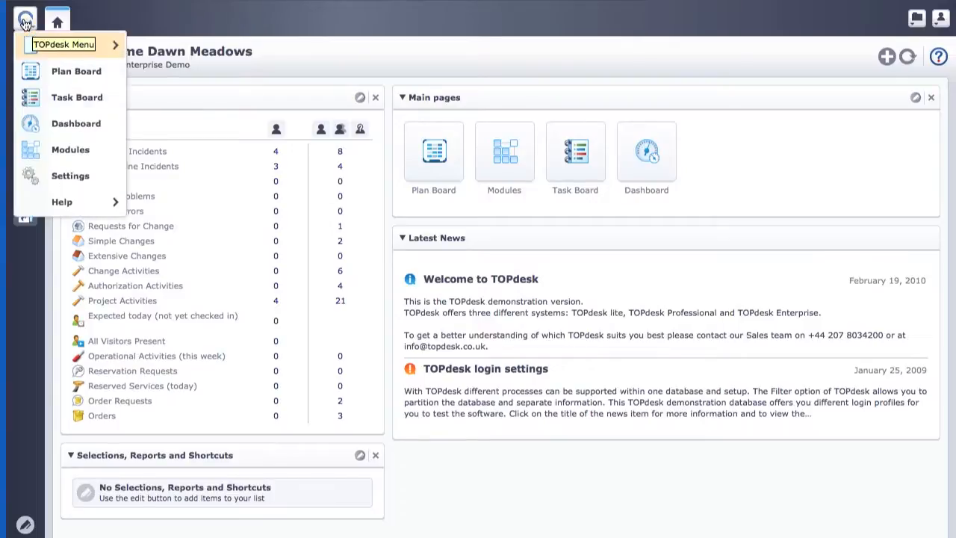
Step: Create a new Change Form from the Form Designer in Modules
{"action": "left_click", "coordinate": [70, 150]}
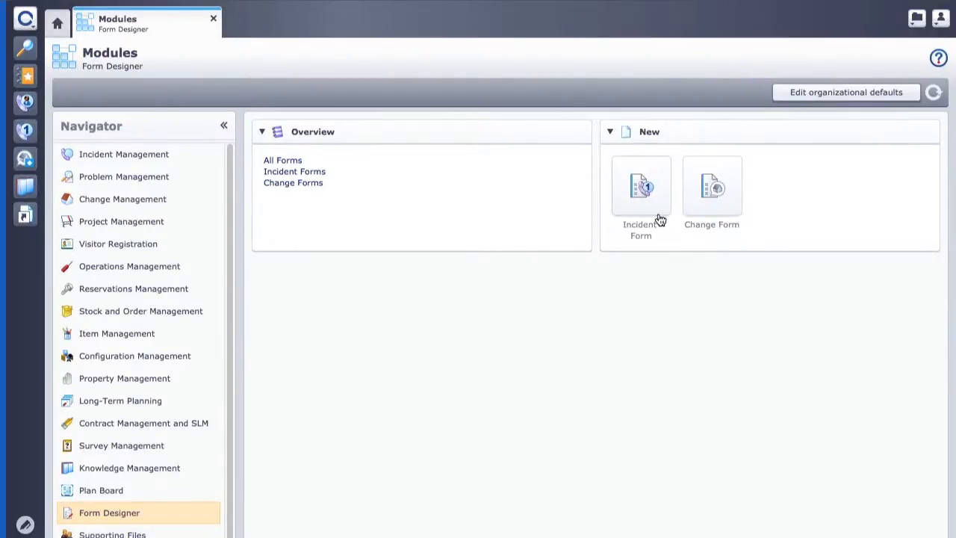
{"action": "left_click", "coordinate": [713, 205]}
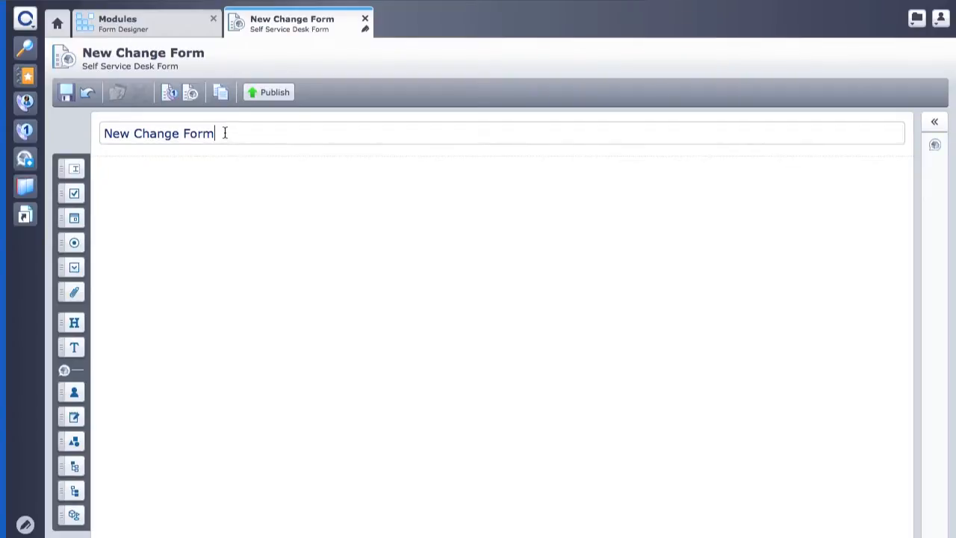
Step: Replace the 'New Change Form' title with 'Request new telephone'
{"action": "left_click_drag", "start_coordinate": [224, 132], "coordinate": [82, 131]}
{"action": "key", "text": "BackSpace"}
{"action": "type", "text": "Request new"}
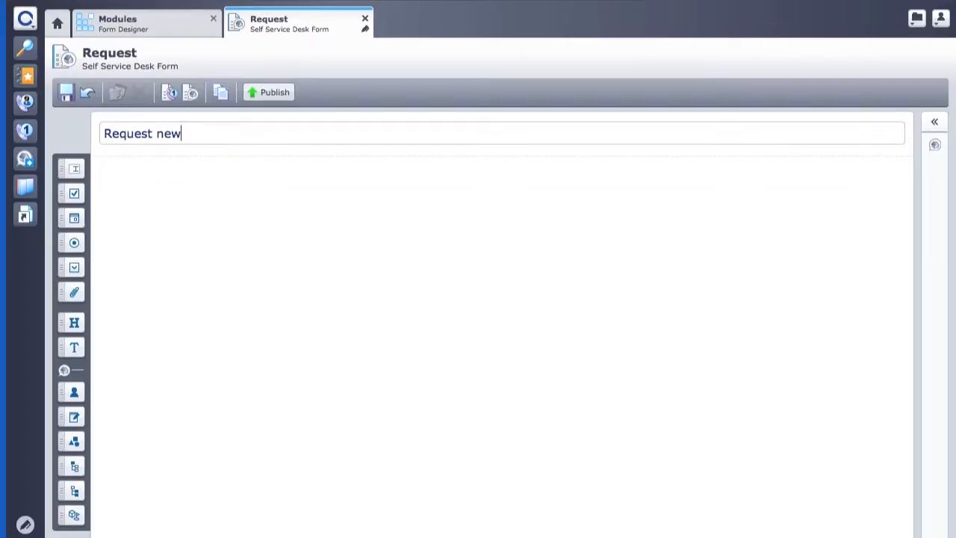
{"action": "type", "text": " telephone"}
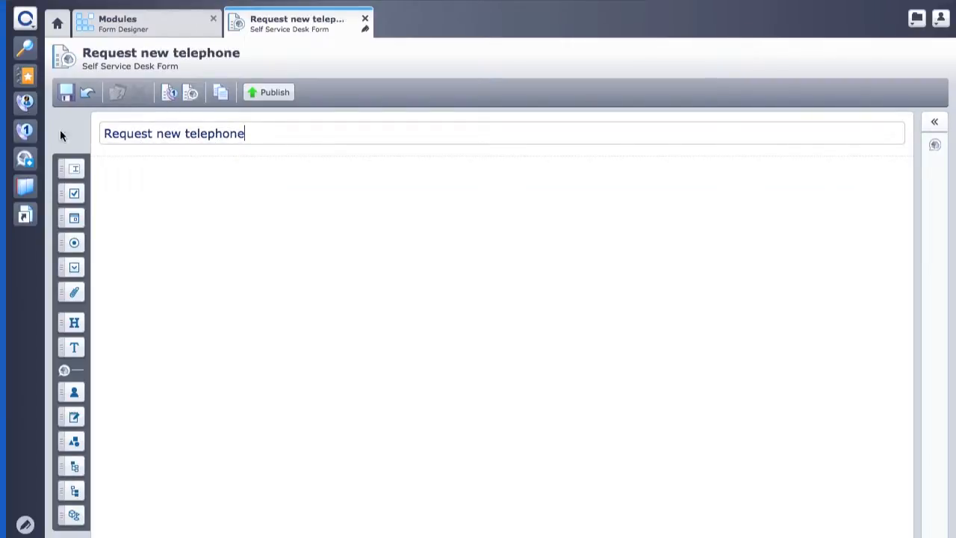
Step: Add a text block reading 'The delivery time of a new phone is approx. 2 weeks'
{"action": "left_click_drag", "start_coordinate": [82, 350], "coordinate": [211, 201]}
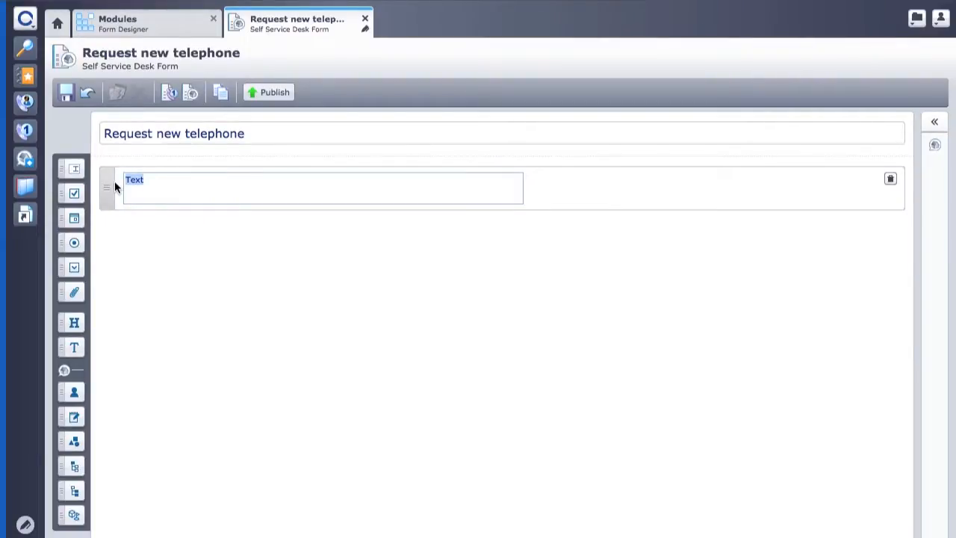
{"action": "type", "text": "The delivery time of a new phone is approx. 2 weeks"}
{"action": "left_click", "coordinate": [226, 267]}
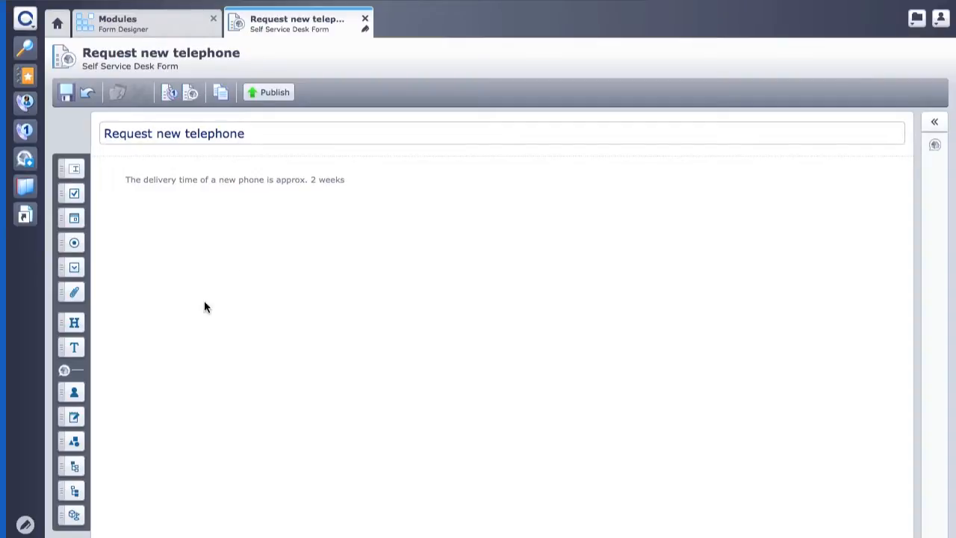
Step: Add a Caller block with editable Telephone Number and Email, hiding Department, Cost Centre, Location, Specification and City
{"action": "left_click_drag", "start_coordinate": [74, 392], "coordinate": [210, 249]}
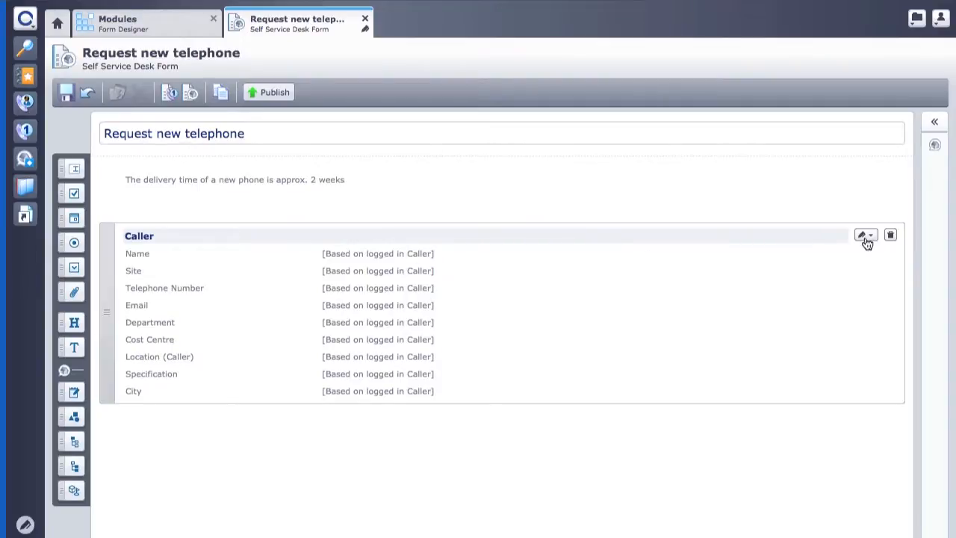
{"action": "left_click", "coordinate": [873, 237]}
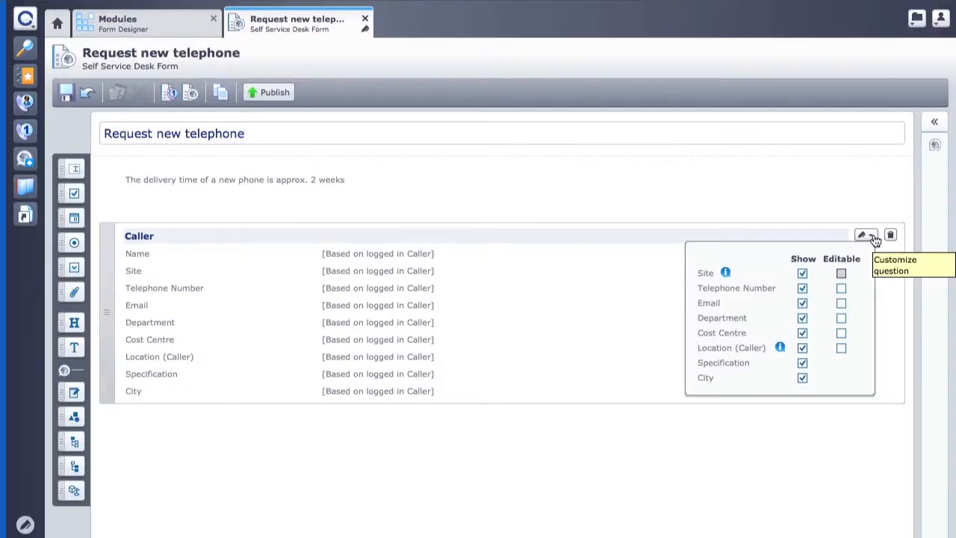
{"action": "left_click", "coordinate": [842, 287]}
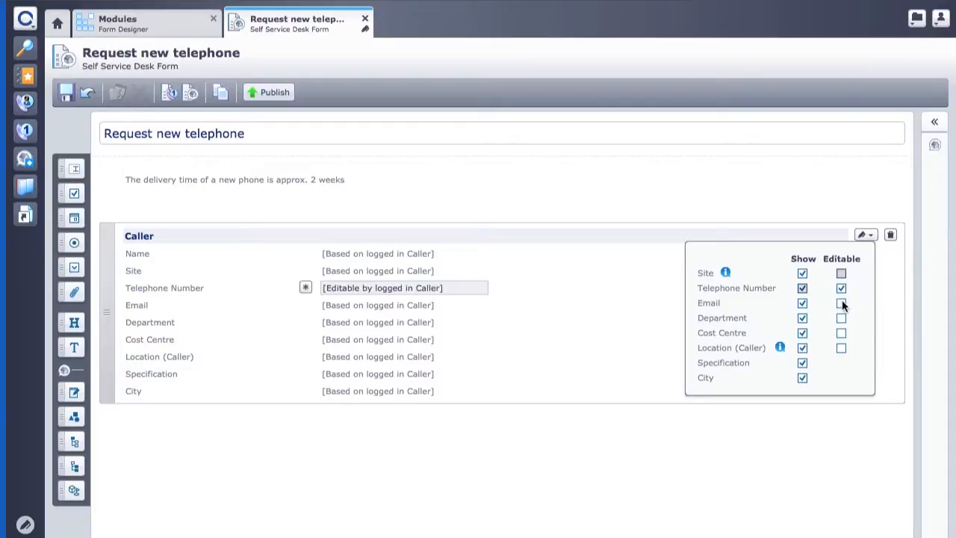
{"action": "left_click", "coordinate": [841, 302]}
{"action": "left_click", "coordinate": [802, 318]}
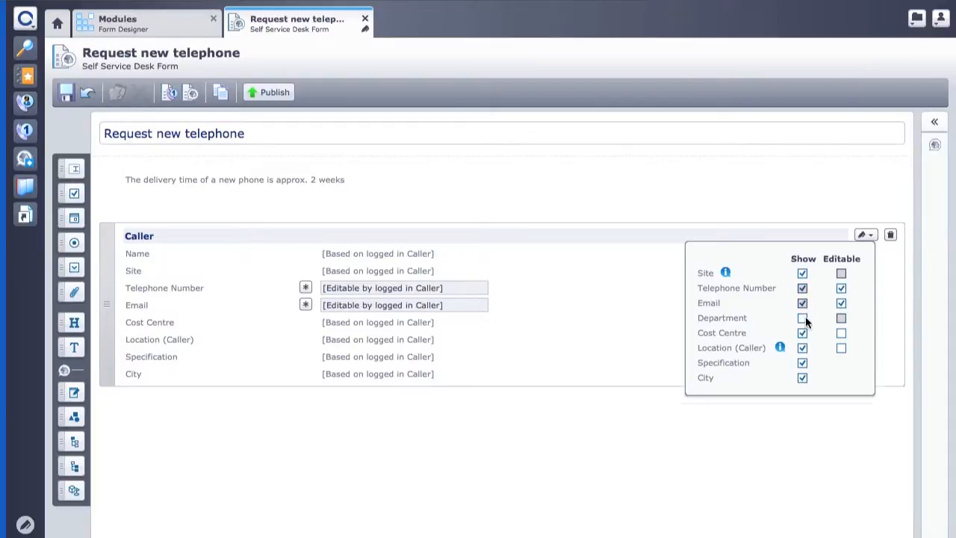
{"action": "left_click", "coordinate": [802, 332]}
{"action": "left_click", "coordinate": [803, 349]}
{"action": "left_click", "coordinate": [802, 363]}
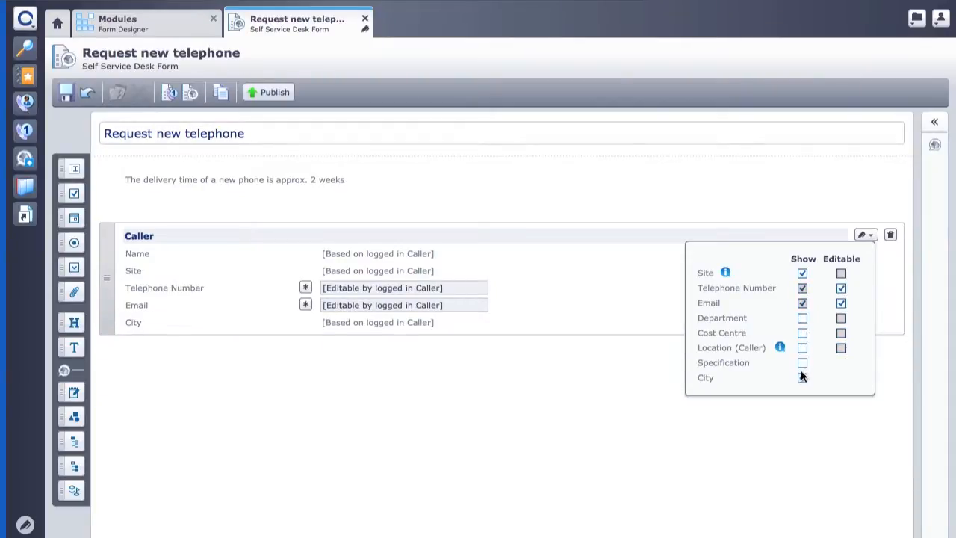
{"action": "left_click", "coordinate": [801, 378]}
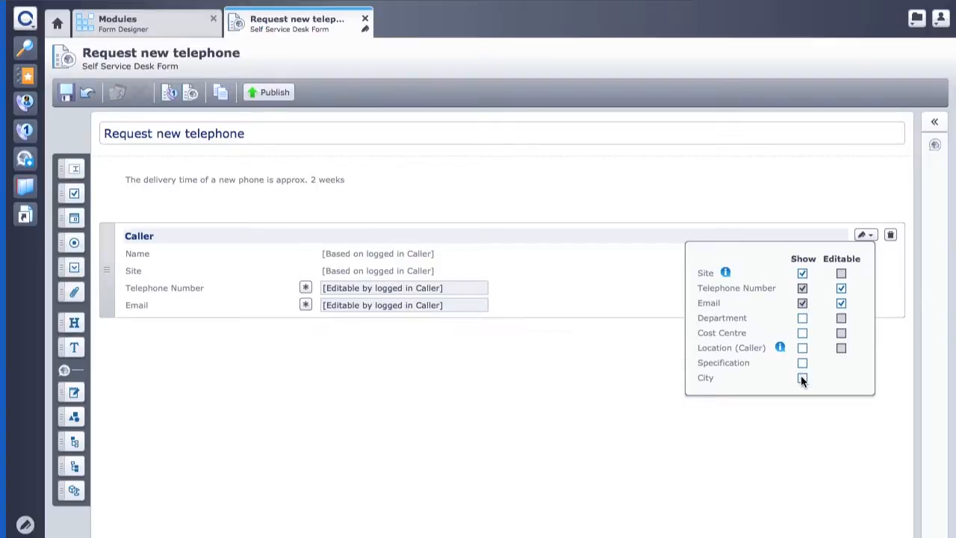
{"action": "left_click", "coordinate": [508, 368]}
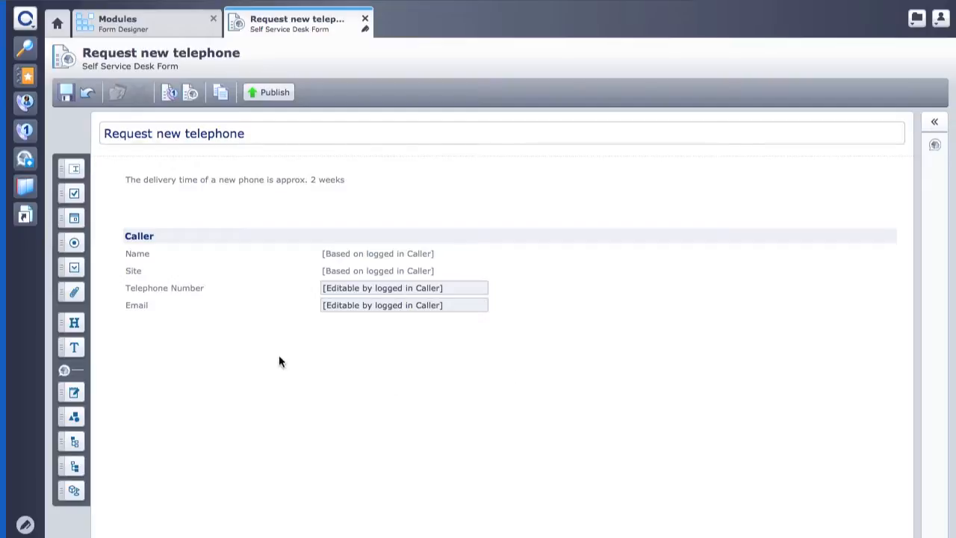
Step: Add a mandatory 'Reason for request' open question below the Caller block
{"action": "left_click_drag", "start_coordinate": [71, 165], "coordinate": [205, 380]}
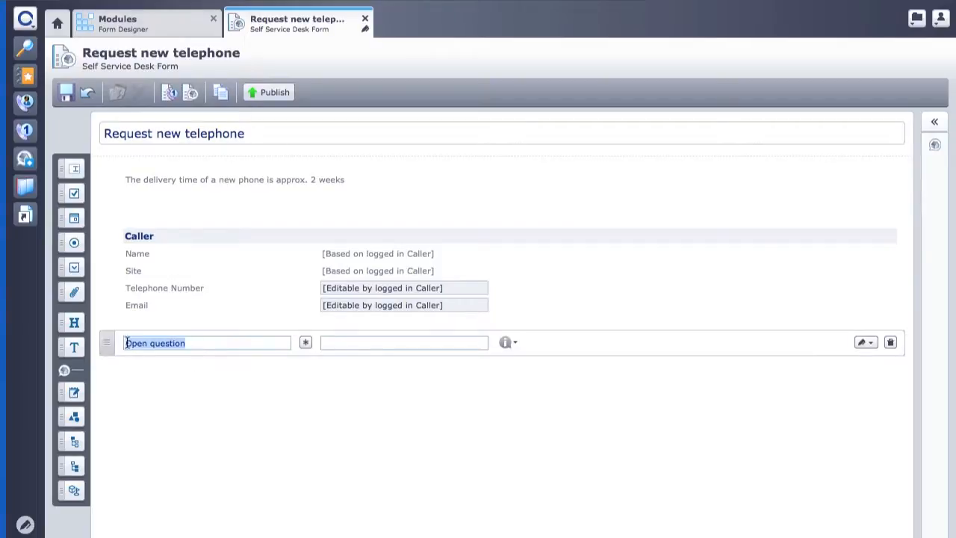
{"action": "type", "text": "Reas"}
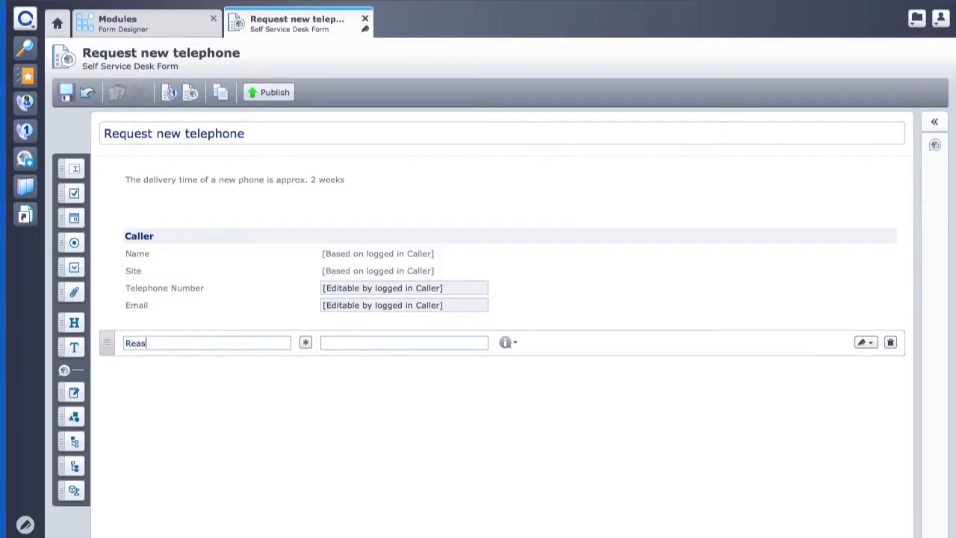
{"action": "type", "text": "on for request"}
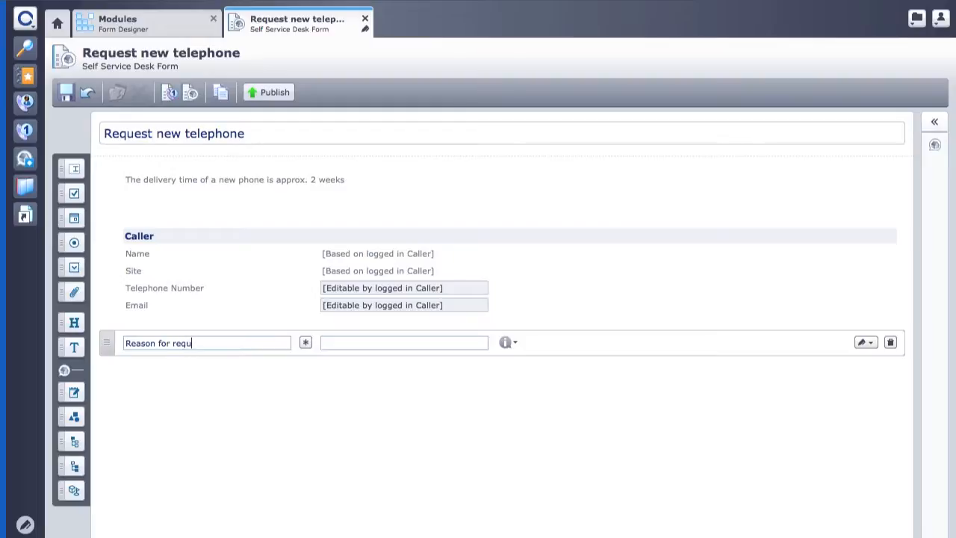
{"action": "left_click", "coordinate": [305, 345]}
{"action": "left_click", "coordinate": [211, 377]}
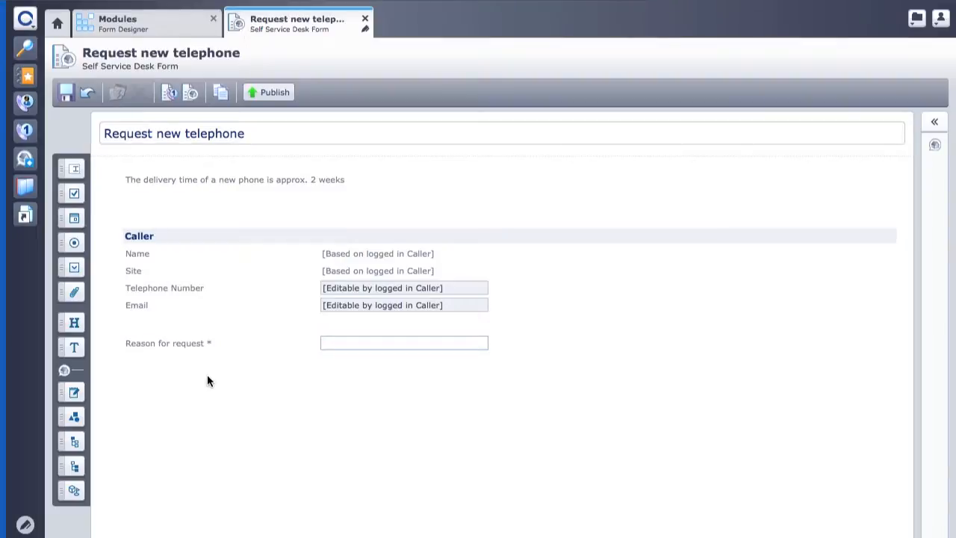
Step: Add a 'Prefered type' radio question with options Mobile - Basic, Mobile - Exclusive and Smartphone
{"action": "left_click_drag", "start_coordinate": [74, 242], "coordinate": [114, 380]}
{"action": "left_click", "coordinate": [159, 382]}
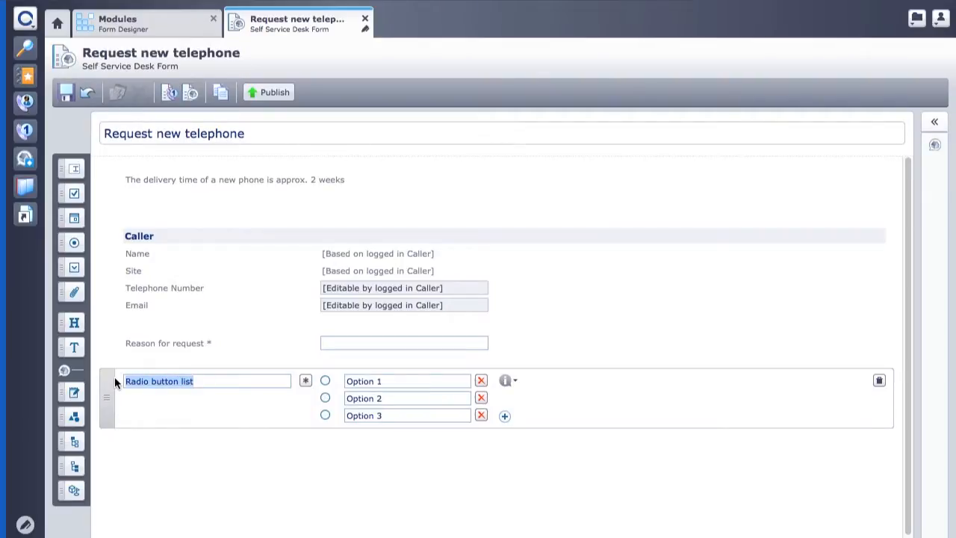
{"action": "type", "text": "P"}
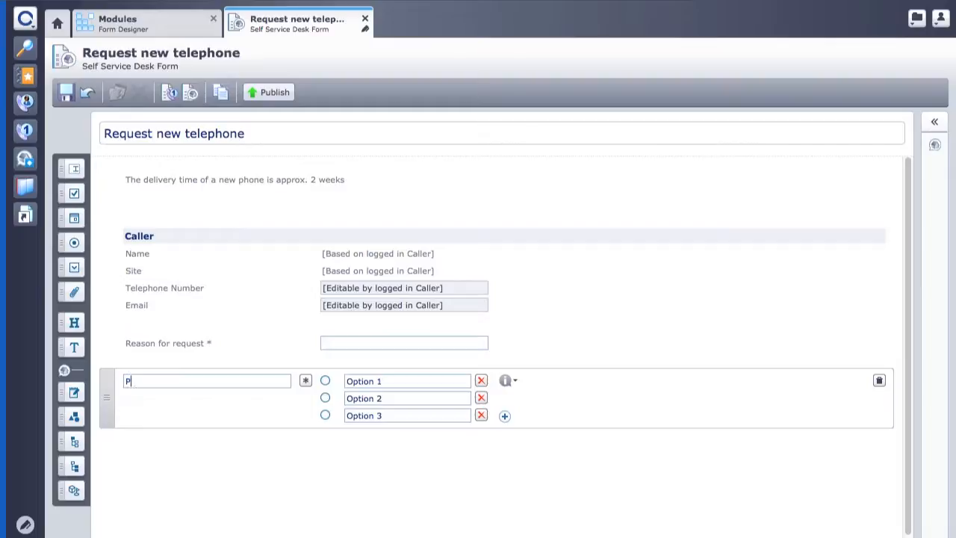
{"action": "type", "text": "refered type"}
{"action": "key", "text": "Tab"}
{"action": "type", "text": "Mobile"}
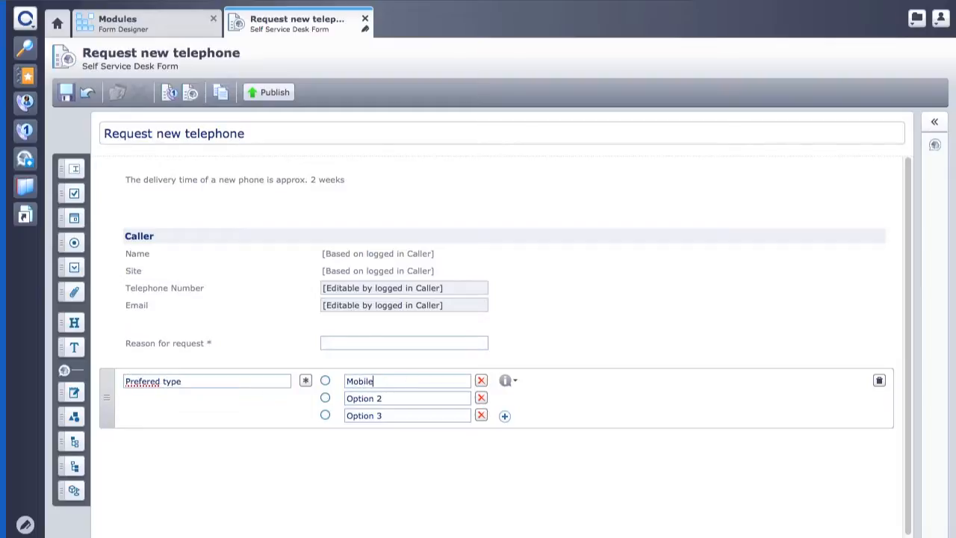
{"action": "type", "text": " - Basic"}
{"action": "key", "text": "Tab"}
{"action": "type", "text": "Mobile - Exclusive"}
{"action": "key", "text": "Tab"}
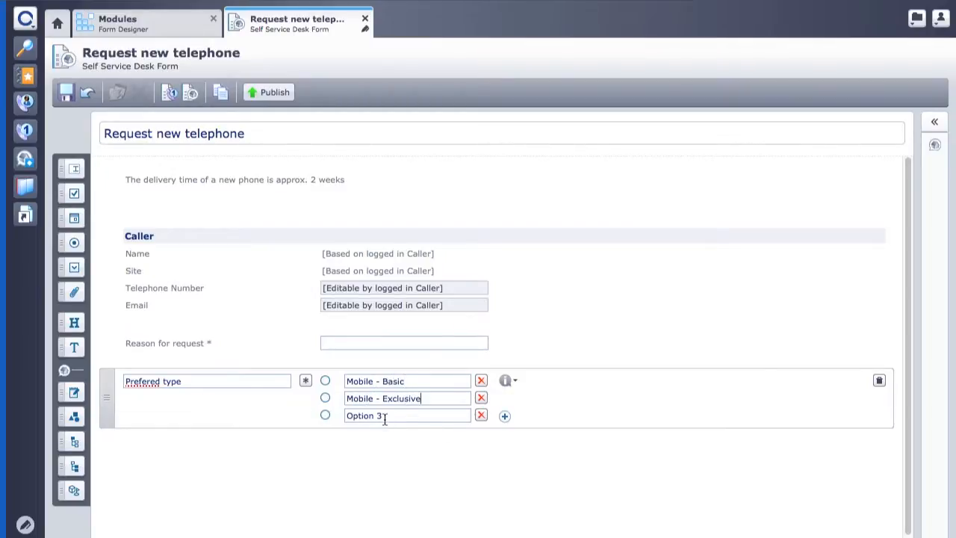
{"action": "type", "text": "Smartphone"}
Step: Give Prefered type the additional information 'The Smartphone does not include an internet plan'
{"action": "left_click", "coordinate": [514, 382]}
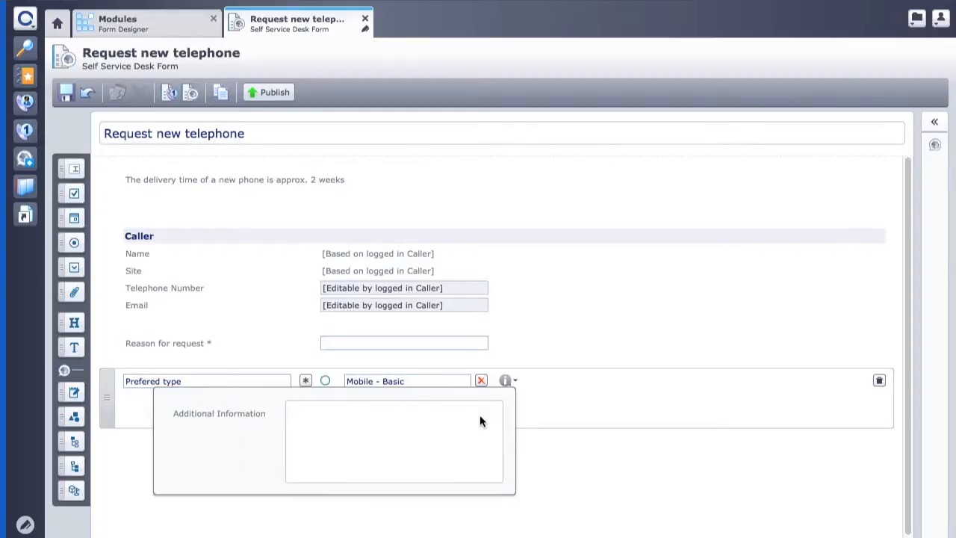
{"action": "type", "text": "The Smartphone"}
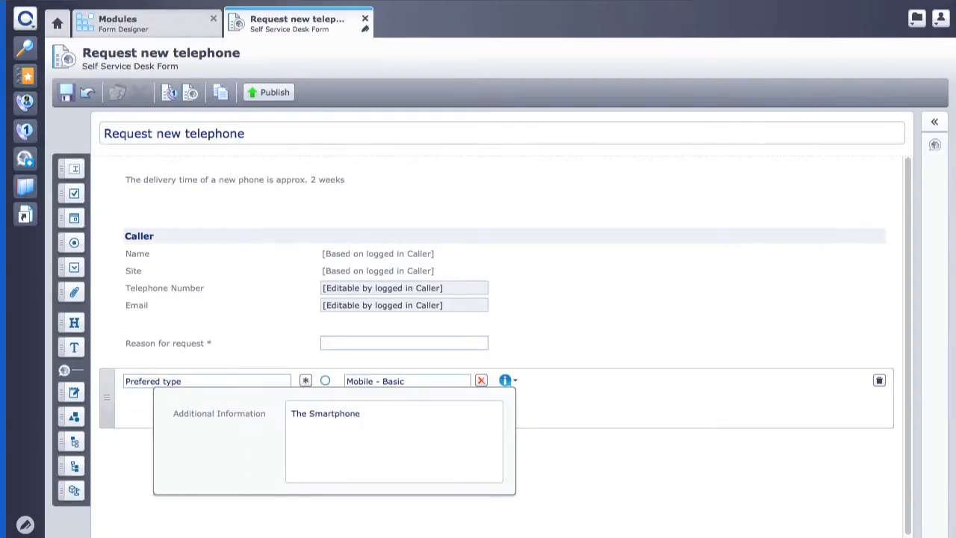
{"action": "type", "text": " does not include an internet plan"}
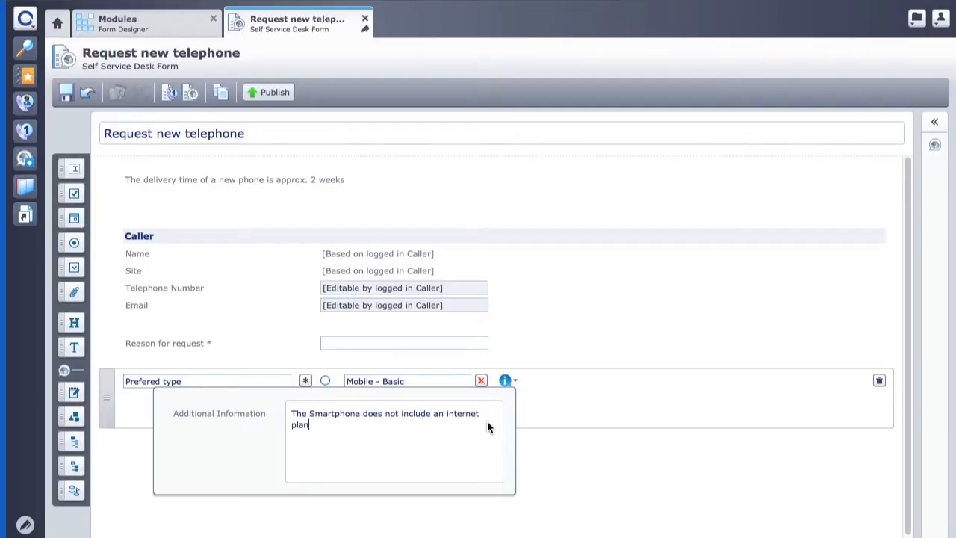
{"action": "left_click", "coordinate": [554, 454]}
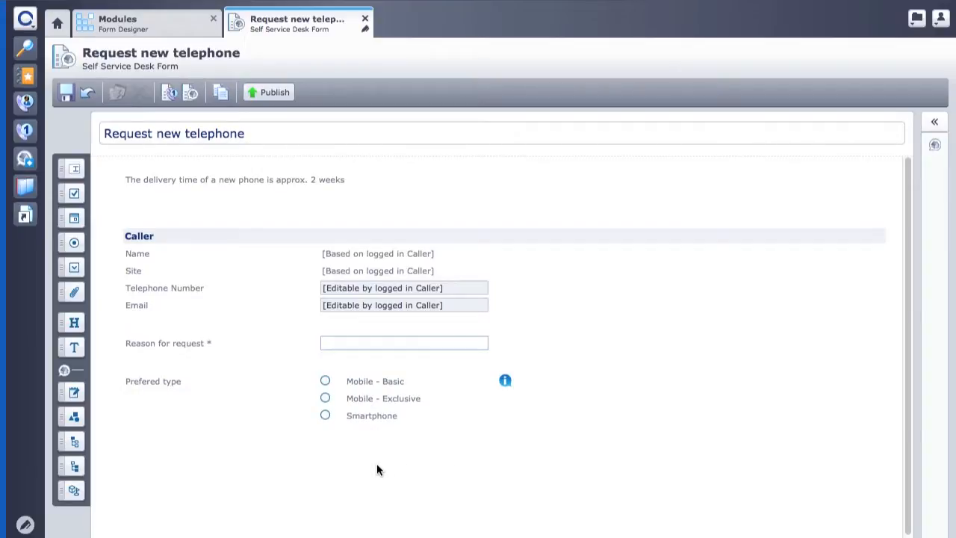
Step: Add an 'Additional options' heading below the Prefered type question
{"action": "left_click", "coordinate": [166, 343]}
{"action": "left_click_drag", "start_coordinate": [74, 321], "coordinate": [309, 474]}
{"action": "left_click_drag", "start_coordinate": [188, 455], "coordinate": [54, 452]}
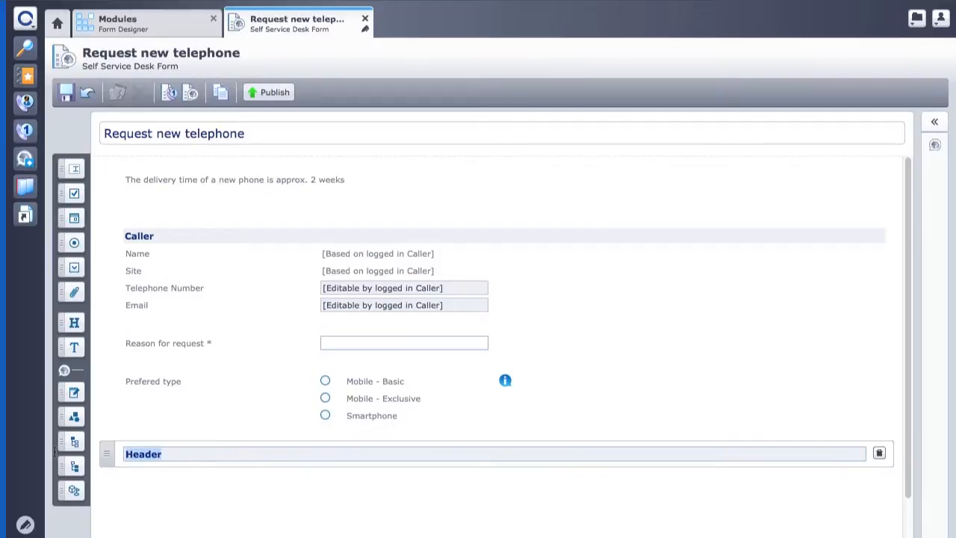
{"action": "type", "text": "Additional options"}
{"action": "left_click", "coordinate": [163, 505]}
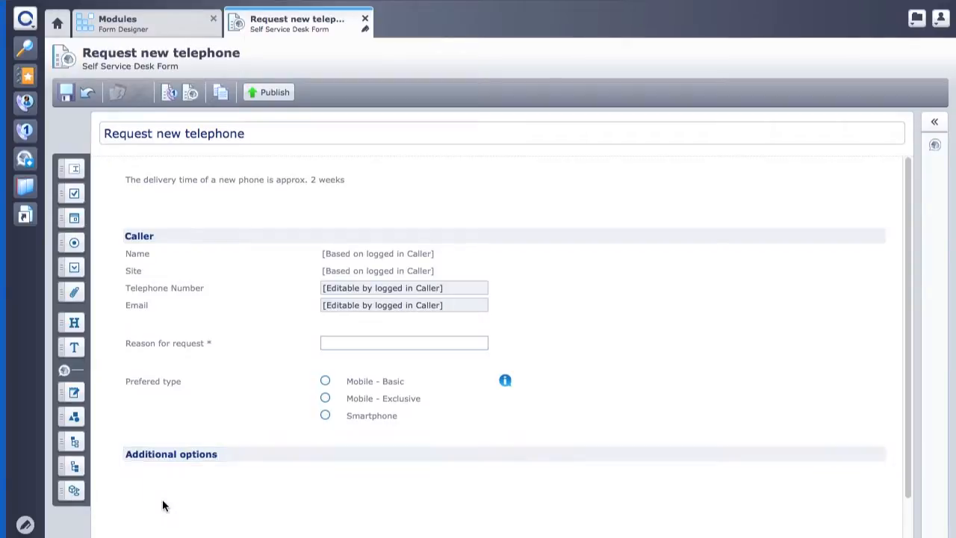
Step: Add checkboxes labelled Car kit, Headset and Navigation software under the heading
{"action": "left_click_drag", "start_coordinate": [77, 189], "coordinate": [171, 513]}
{"action": "double_click", "coordinate": [393, 493]}
{"action": "type", "text": "Car kit"}
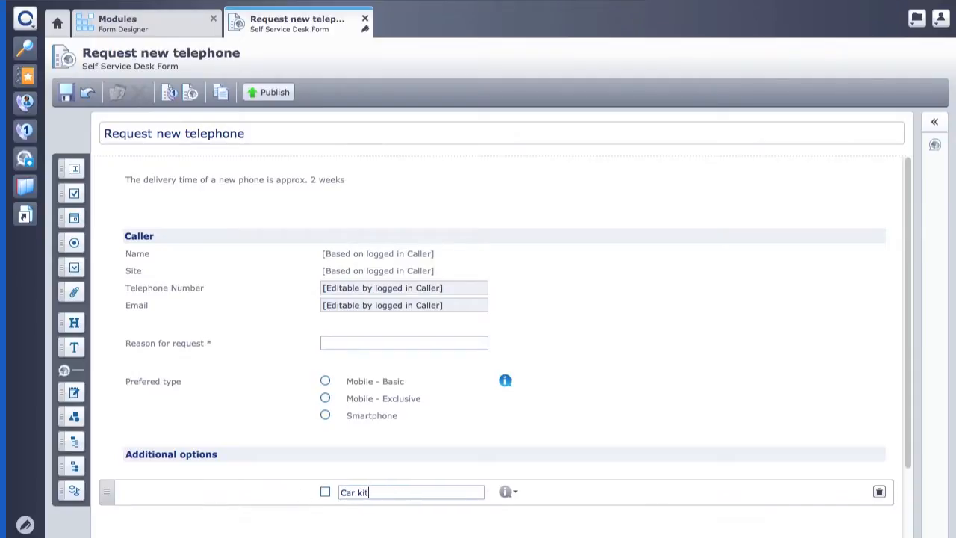
{"action": "left_click_drag", "start_coordinate": [73, 193], "coordinate": [360, 528]}
{"action": "left_click_drag", "start_coordinate": [910, 350], "coordinate": [908, 480]}
{"action": "double_click", "coordinate": [403, 403]}
{"action": "type", "text": "Headset"}
{"action": "left_click_drag", "start_coordinate": [74, 194], "coordinate": [316, 464]}
{"action": "double_click", "coordinate": [351, 445]}
{"action": "type", "text": "Navigation software"}
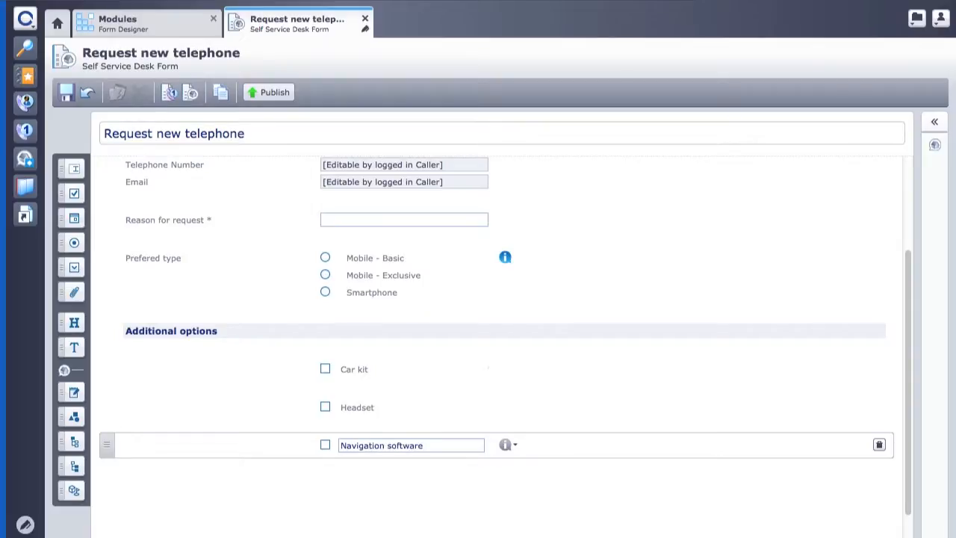
{"action": "left_click", "coordinate": [304, 505]}
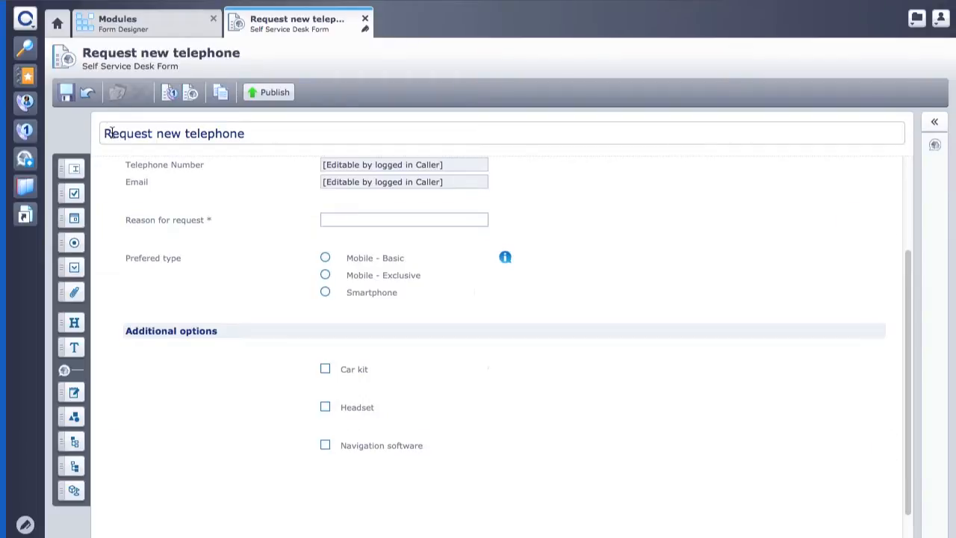
Step: Save, publish and add the form to the start page, then enter the login password
{"action": "left_click", "coordinate": [67, 94]}
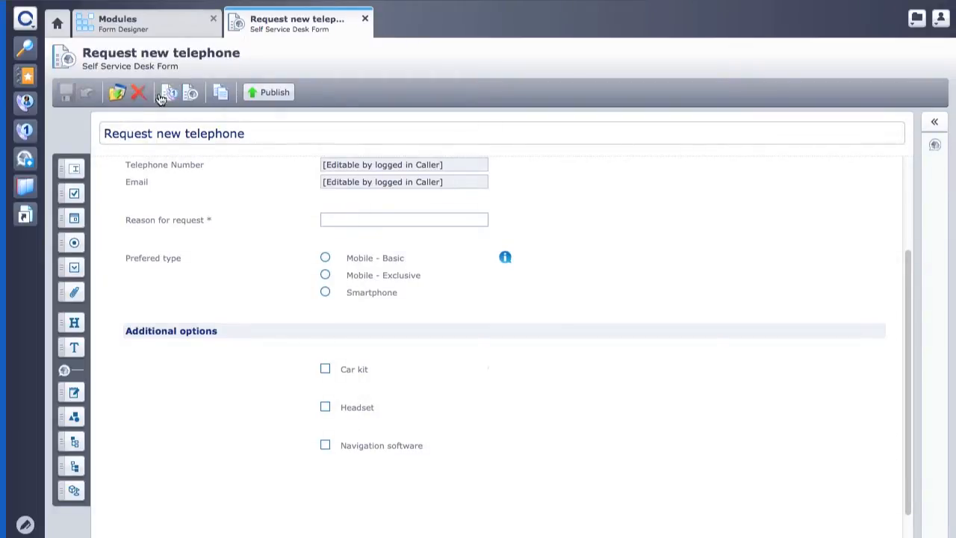
{"action": "left_click", "coordinate": [273, 92]}
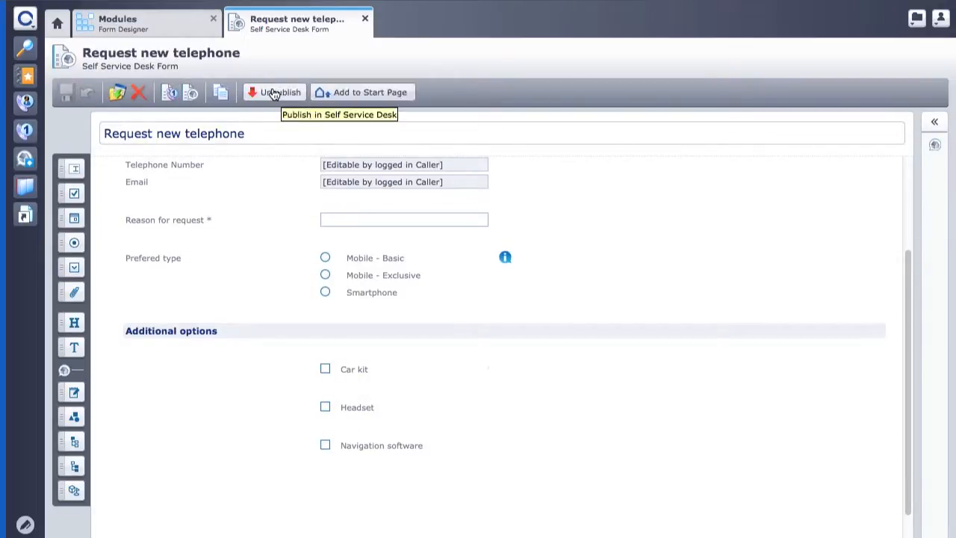
{"action": "left_click", "coordinate": [353, 91]}
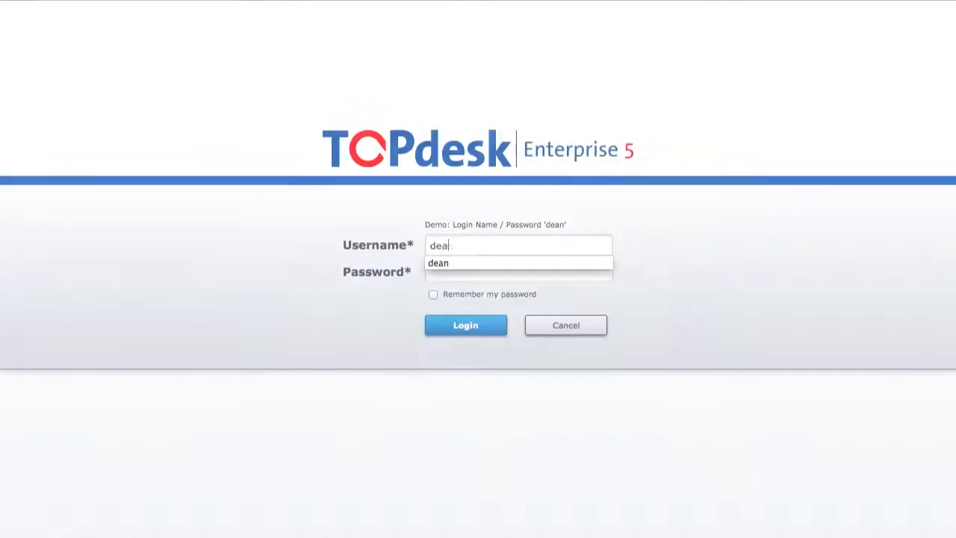
{"action": "key", "text": "Tab"}
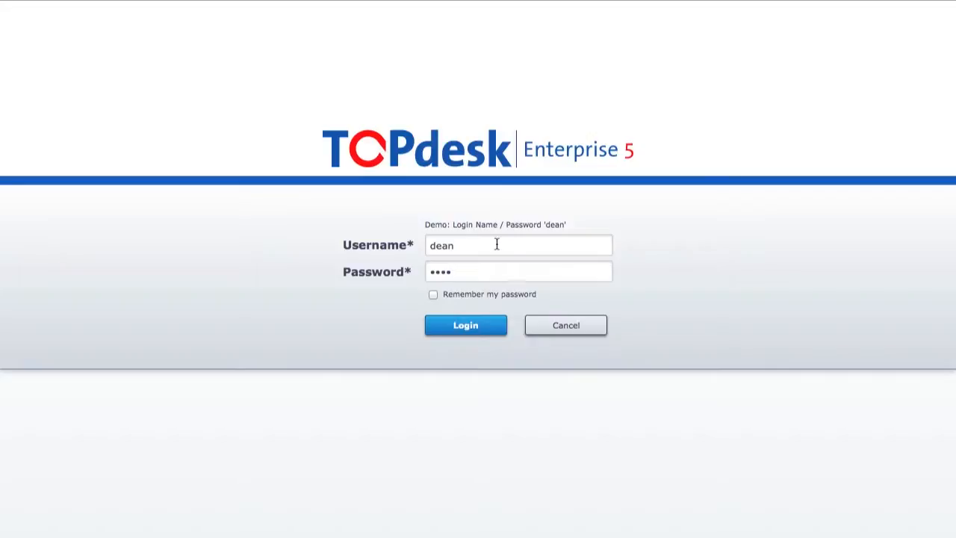
Step: Log in to SelfServiceDesk and open the live Request new telephone form from its start-page tile
{"action": "left_click", "coordinate": [468, 328]}
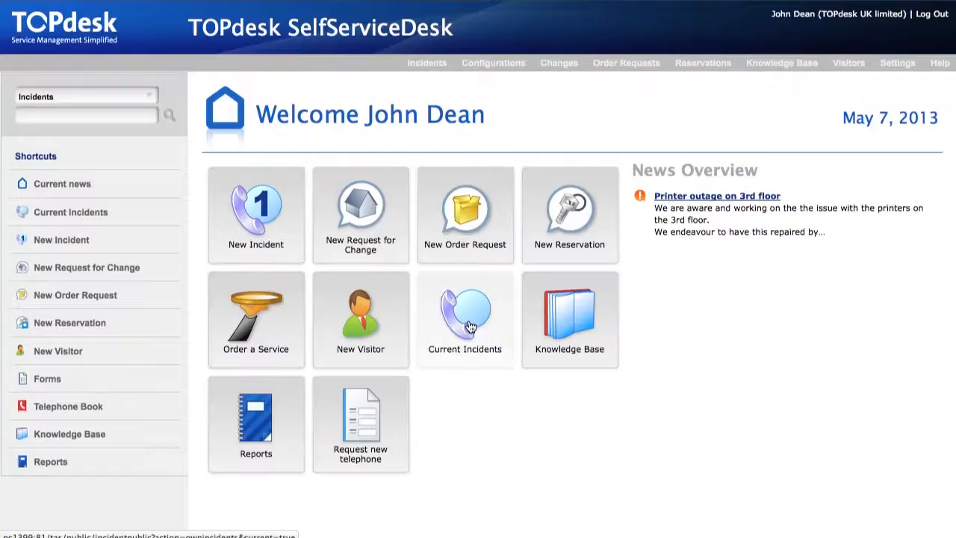
{"action": "left_click", "coordinate": [385, 433]}
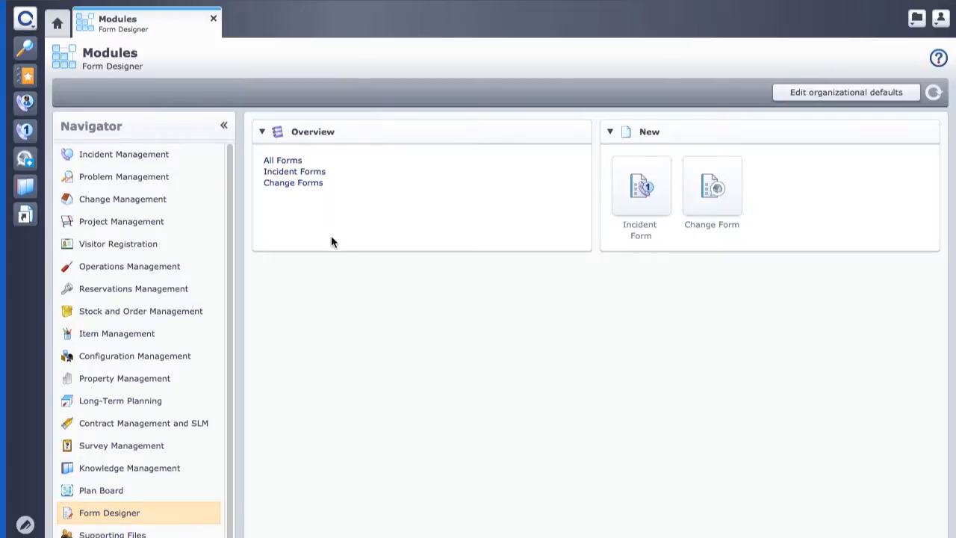
Step: Reopen the Request new telephone form in Form Designer from the Change Forms list
{"action": "left_click", "coordinate": [314, 184]}
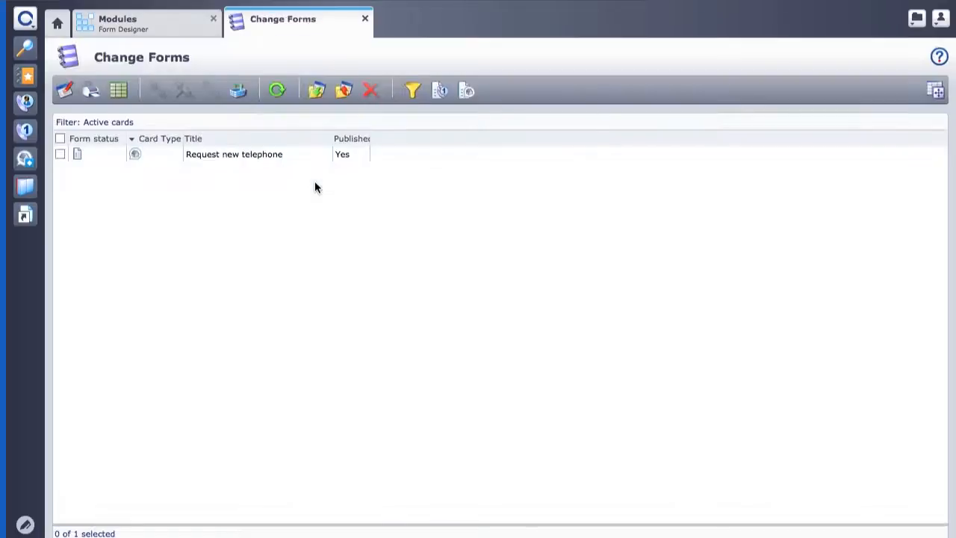
{"action": "double_click", "coordinate": [251, 154]}
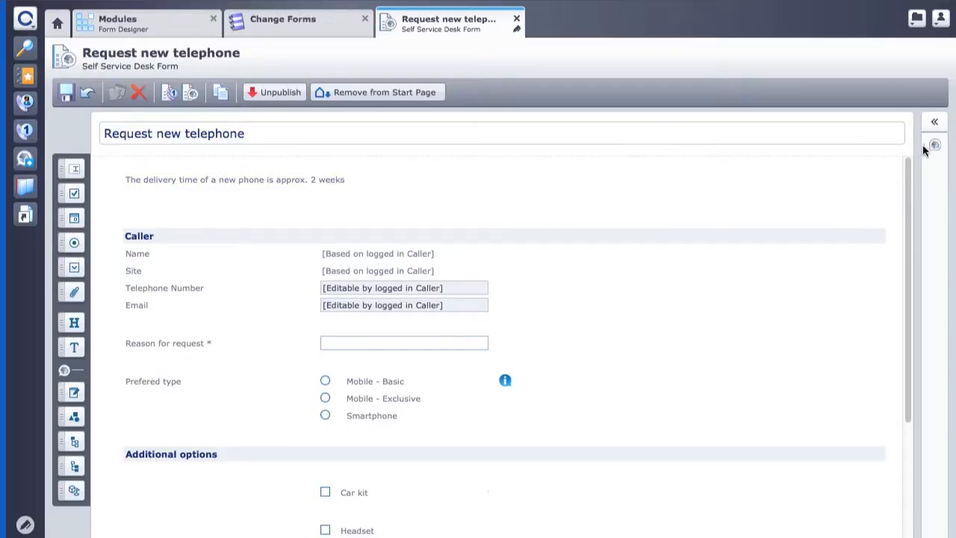
Step: Give the linked change request brief description 'Request new telephone', category Hardware, subcategory Phone
{"action": "left_click", "coordinate": [933, 121]}
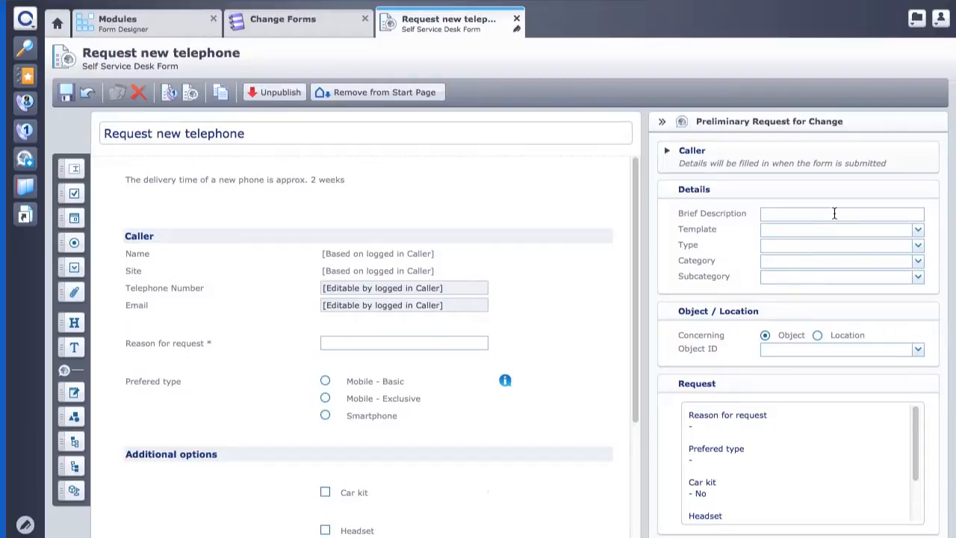
{"action": "type", "text": "Request new telephone"}
{"action": "left_click", "coordinate": [918, 262]}
{"action": "left_click_drag", "start_coordinate": [918, 288], "coordinate": [919, 334]}
{"action": "left_click", "coordinate": [801, 274]}
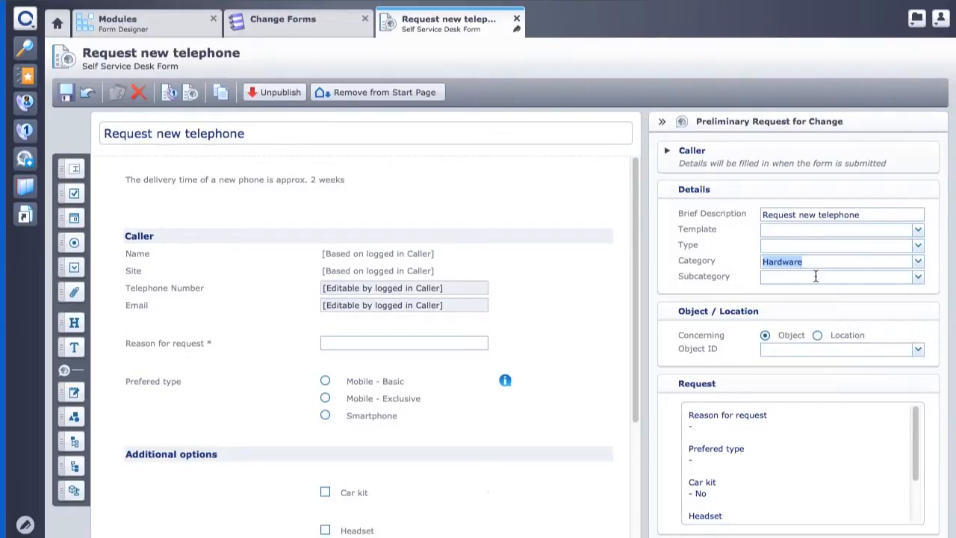
{"action": "left_click", "coordinate": [918, 282]}
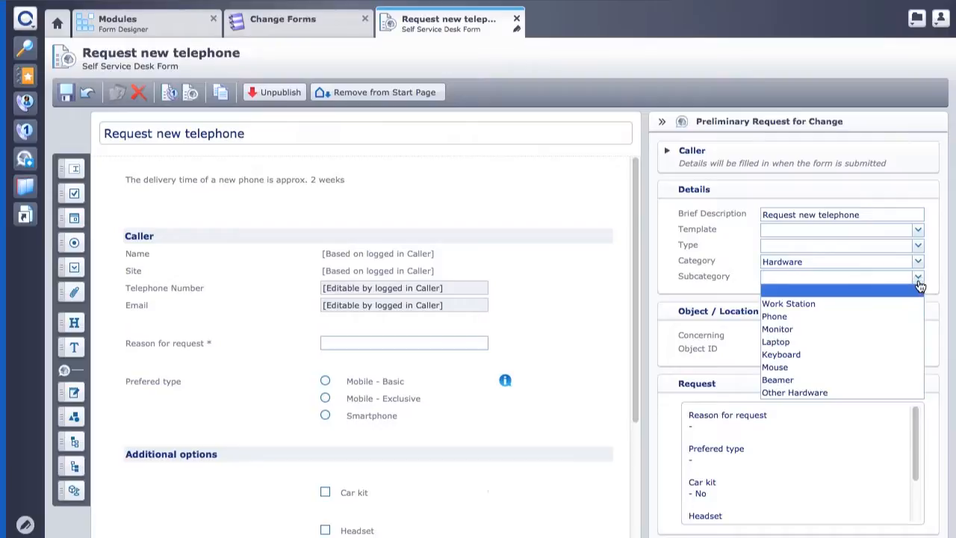
{"action": "left_click", "coordinate": [798, 313]}
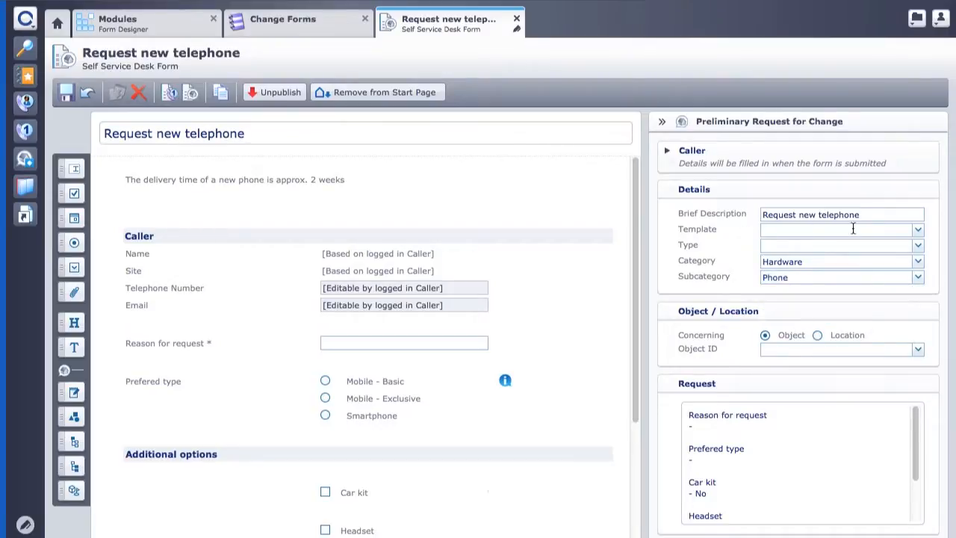
Step: Apply the Request Telephone template to the change request and save the form
{"action": "left_click", "coordinate": [910, 229]}
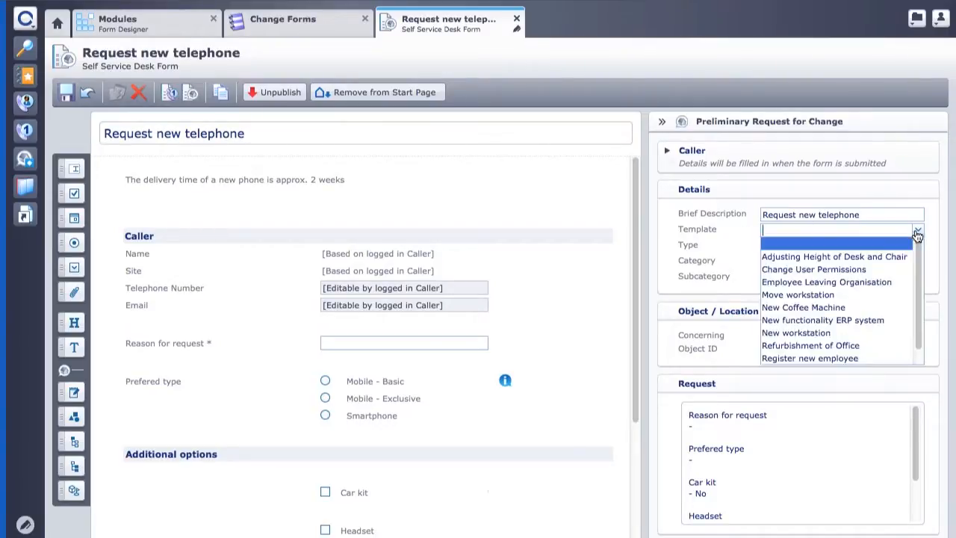
{"action": "left_click_drag", "start_coordinate": [919, 247], "coordinate": [919, 275]}
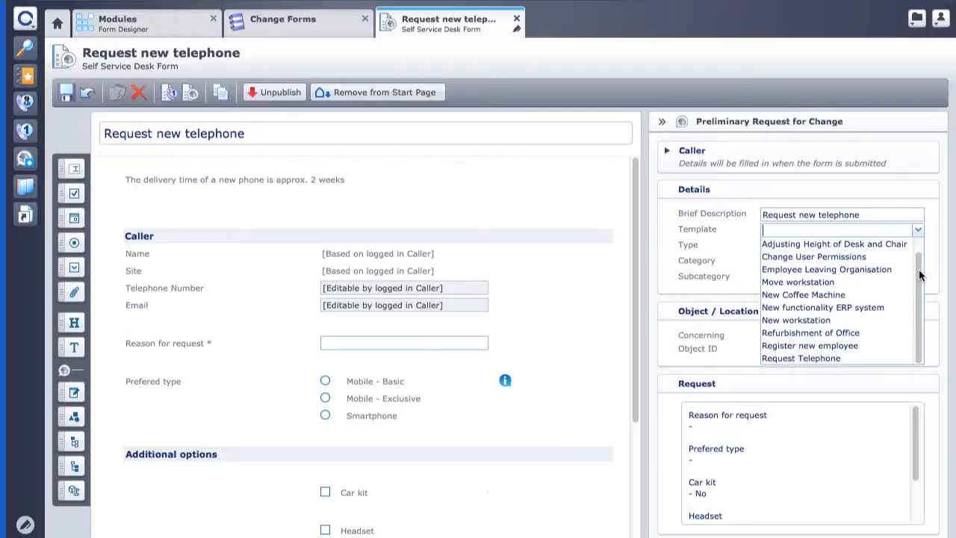
{"action": "left_click", "coordinate": [877, 355]}
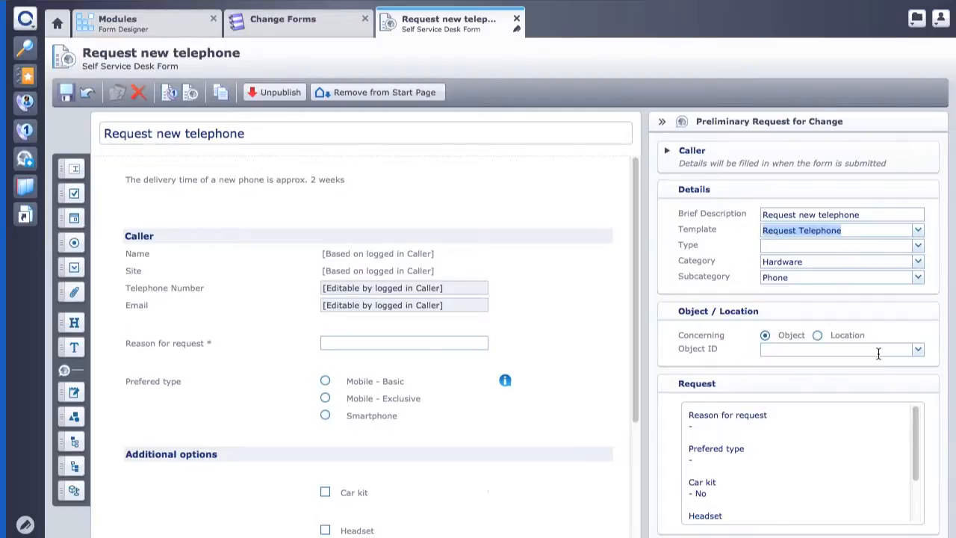
{"action": "left_click", "coordinate": [698, 249]}
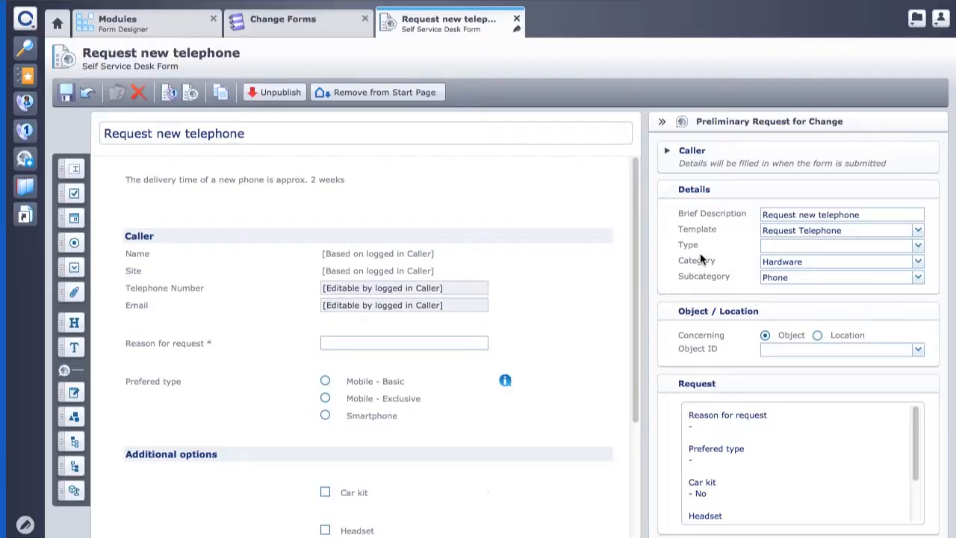
{"action": "left_click_drag", "start_coordinate": [916, 421], "coordinate": [916, 464]}
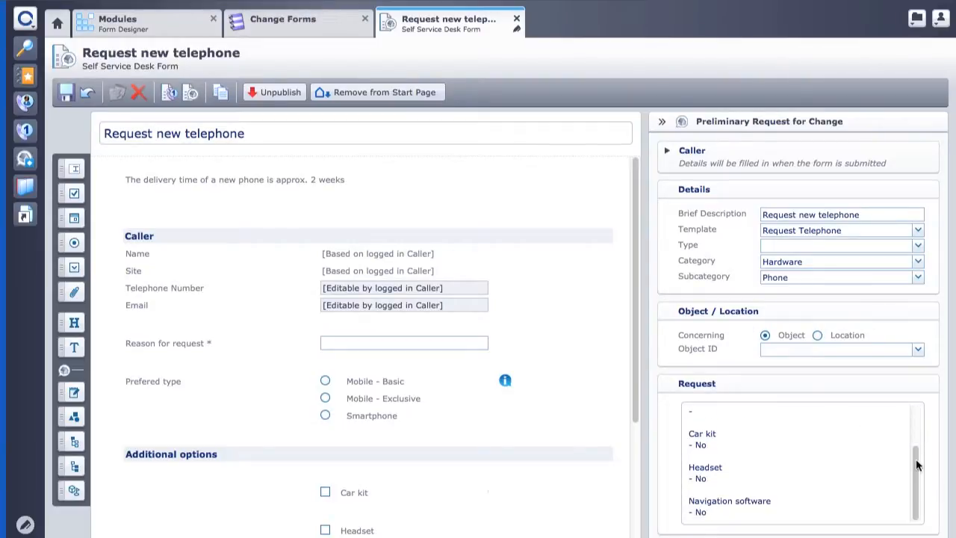
{"action": "left_click", "coordinate": [68, 97]}
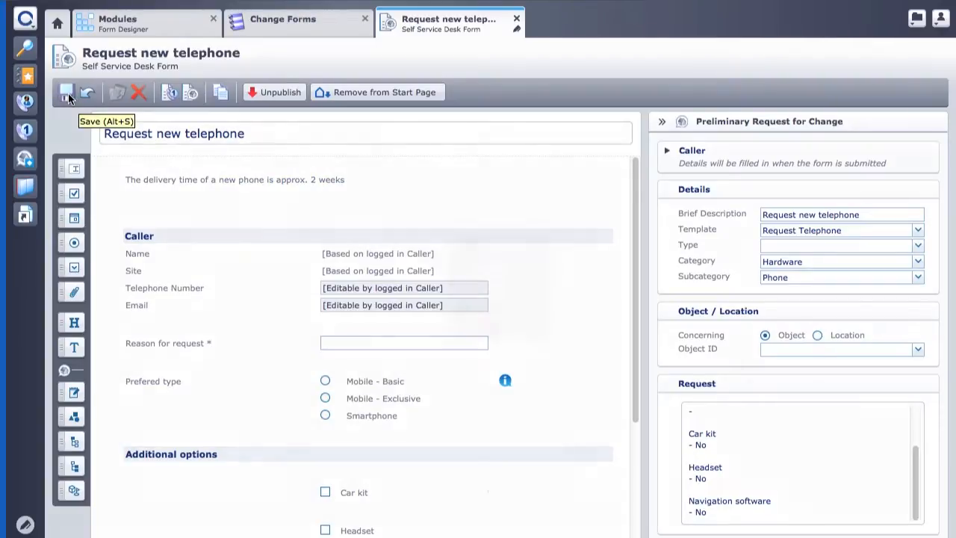